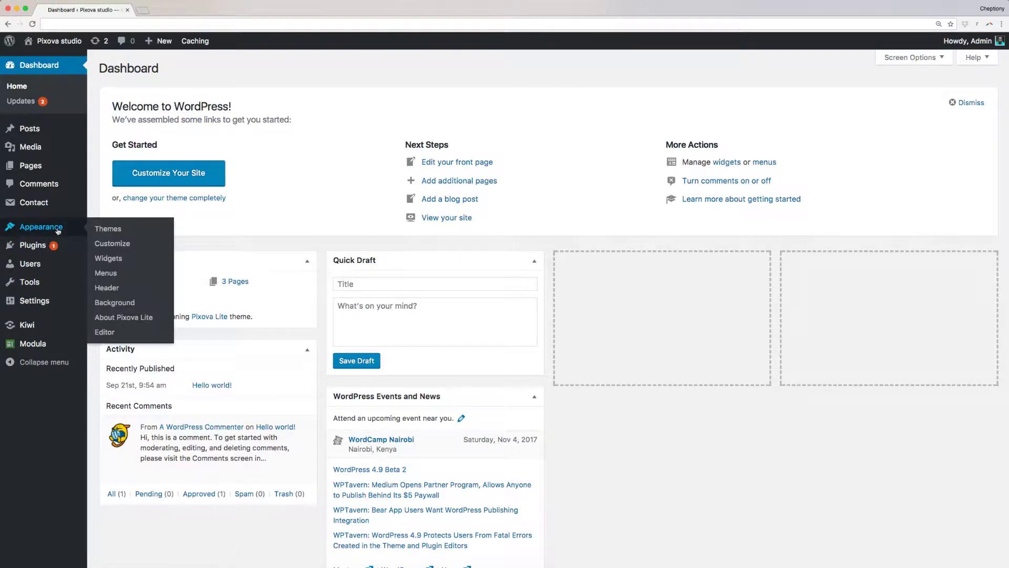
# Step: Open the Pixova Lite Customizer's Color Schemes section
pyautogui.click(127, 246)
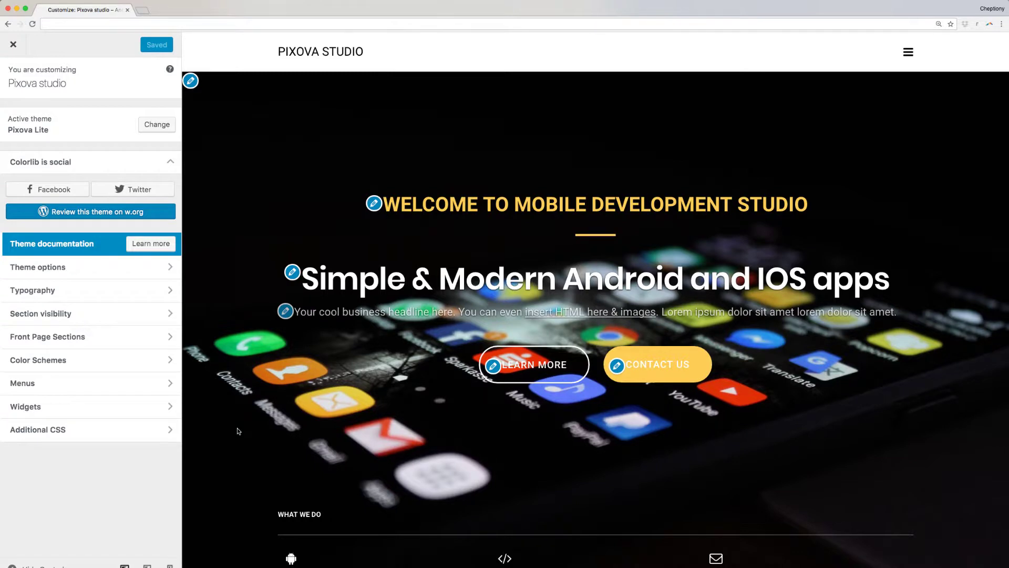
pyautogui.click(19, 360)
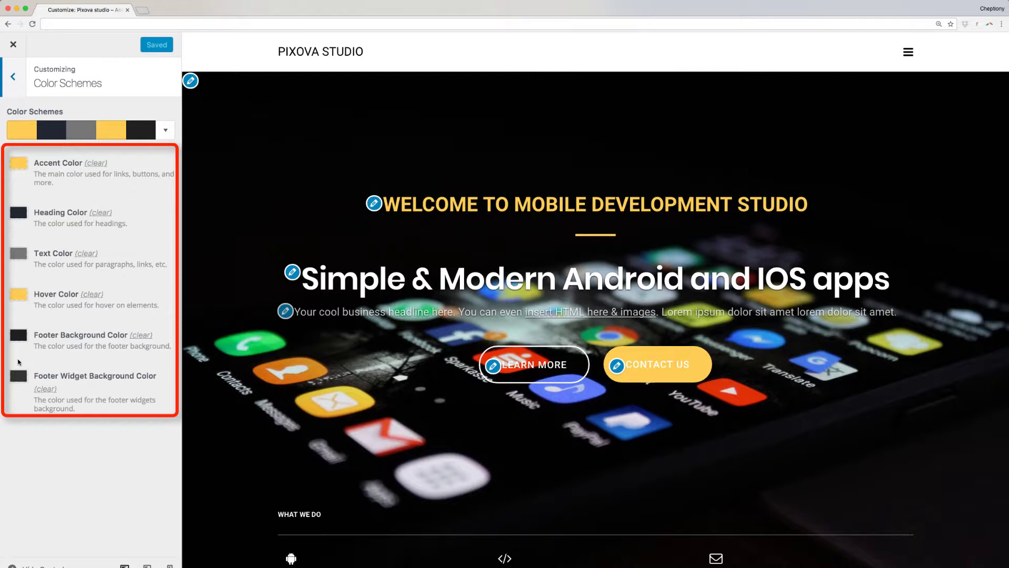
# Step: Choose Pallet 1 from the Color Schemes dropdown
pyautogui.click(164, 134)
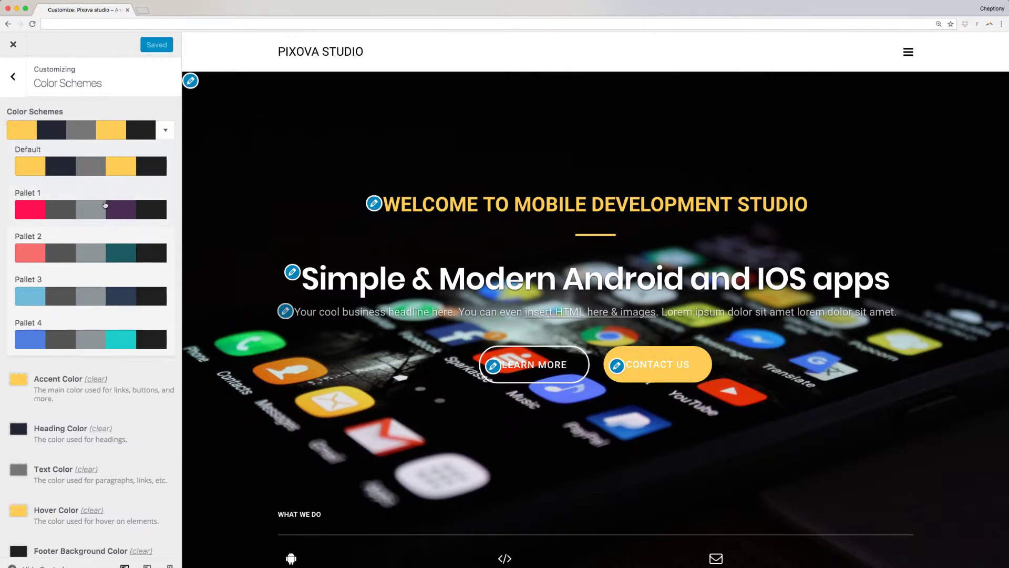
pyautogui.click(93, 216)
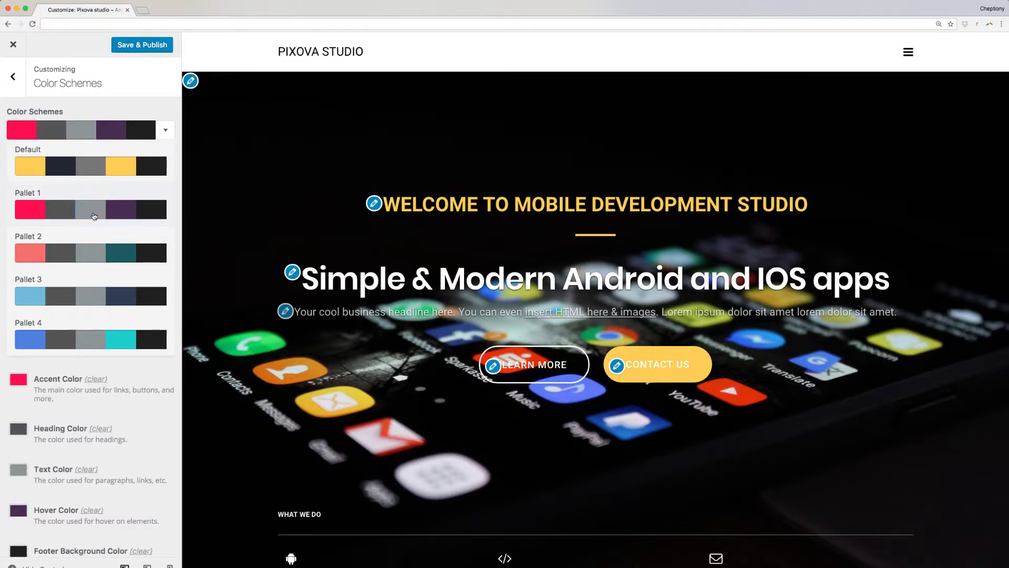
pyautogui.scroll(-3, 161, 238)
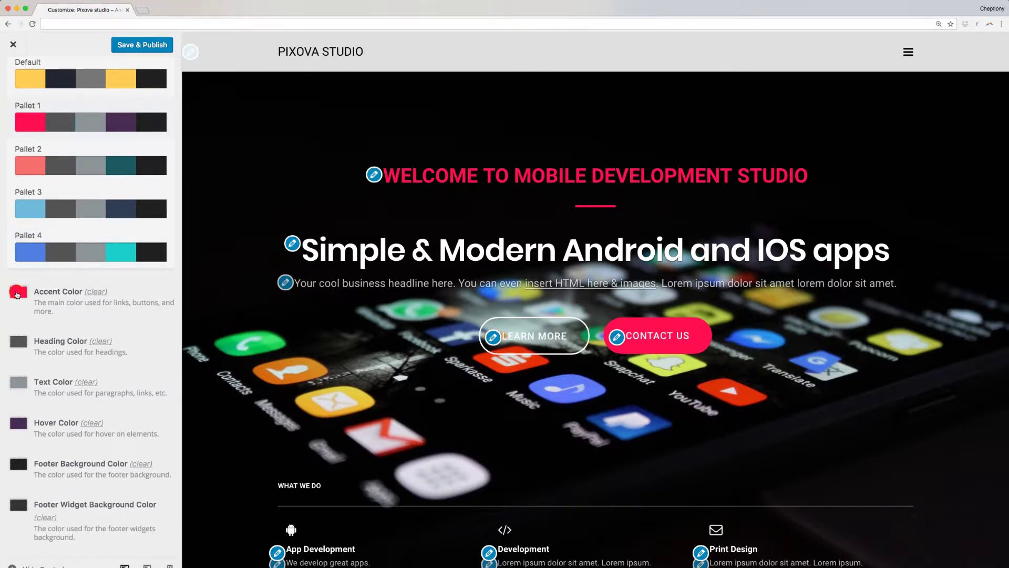
# Step: Set the Accent Color to cyan in its color picker
pyautogui.click(17, 294)
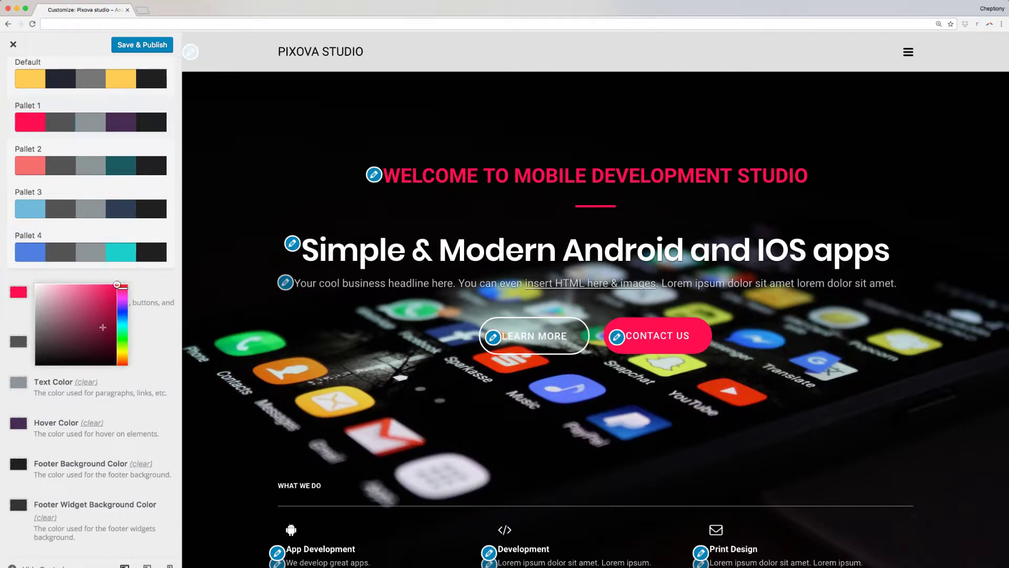
pyautogui.click(121, 323)
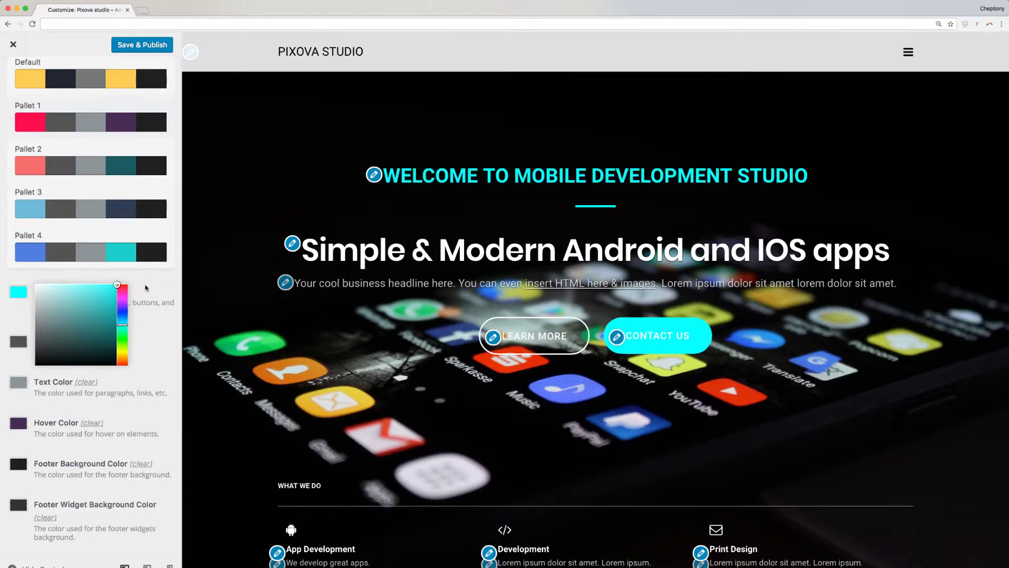
pyautogui.click(146, 284)
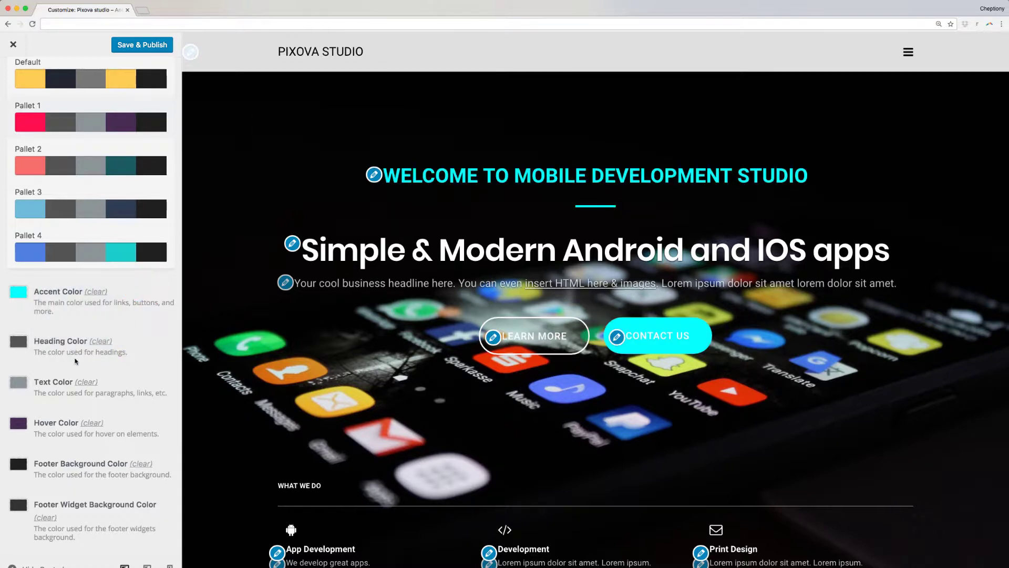
# Step: Set the Heading Color to red, leaving Text Color unchanged
pyautogui.click(18, 344)
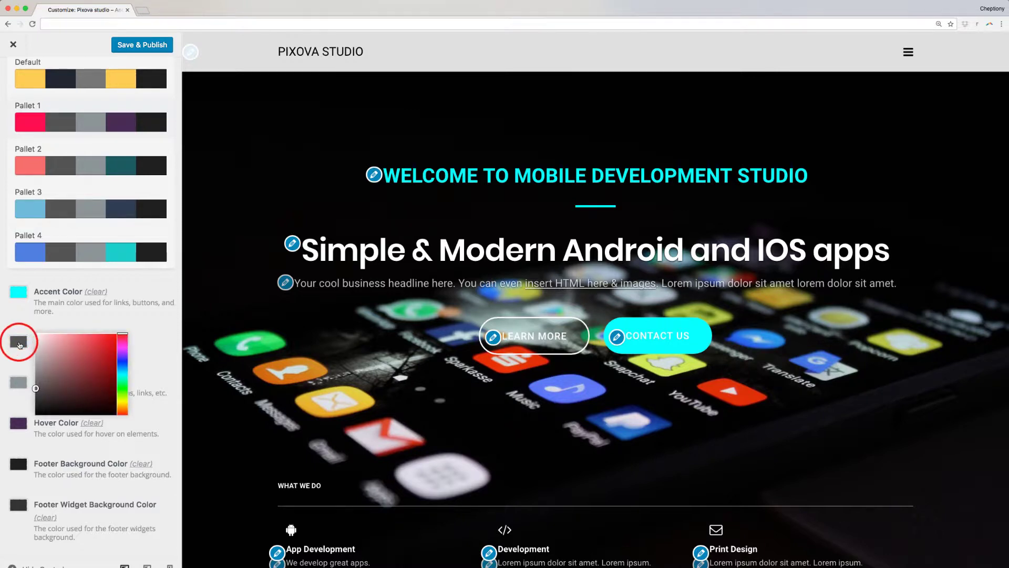
pyautogui.click(113, 335)
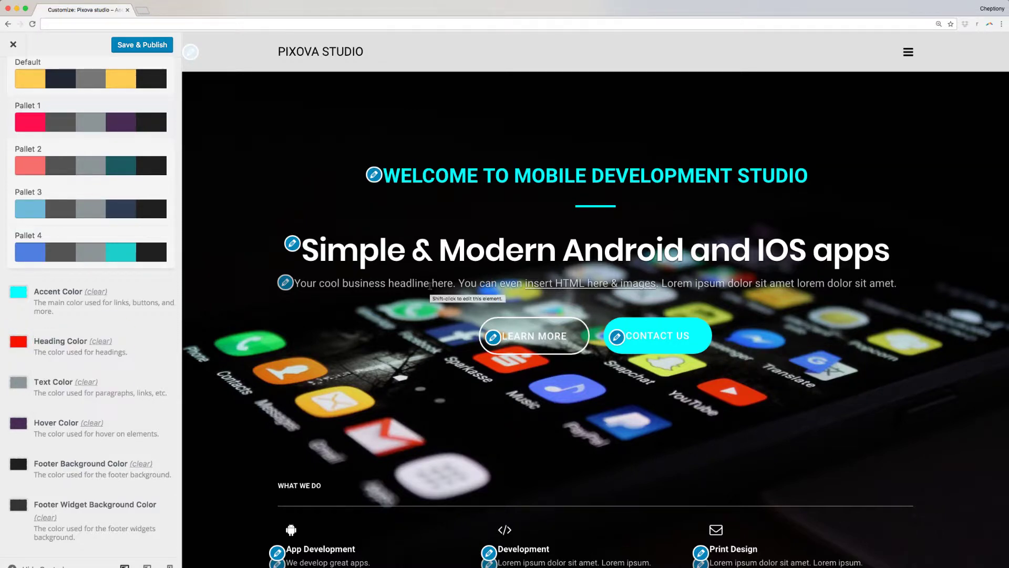
pyautogui.scroll(-1, 430, 285)
pyautogui.scroll(-3, 430, 285)
pyautogui.scroll(-2, 430, 286)
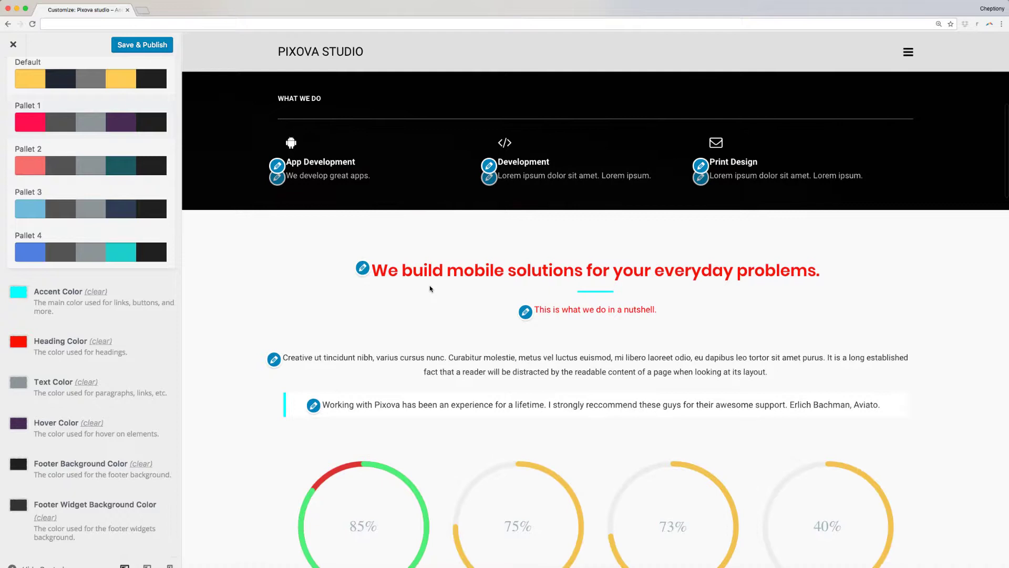
pyautogui.scroll(-2, 432, 286)
pyautogui.click(19, 383)
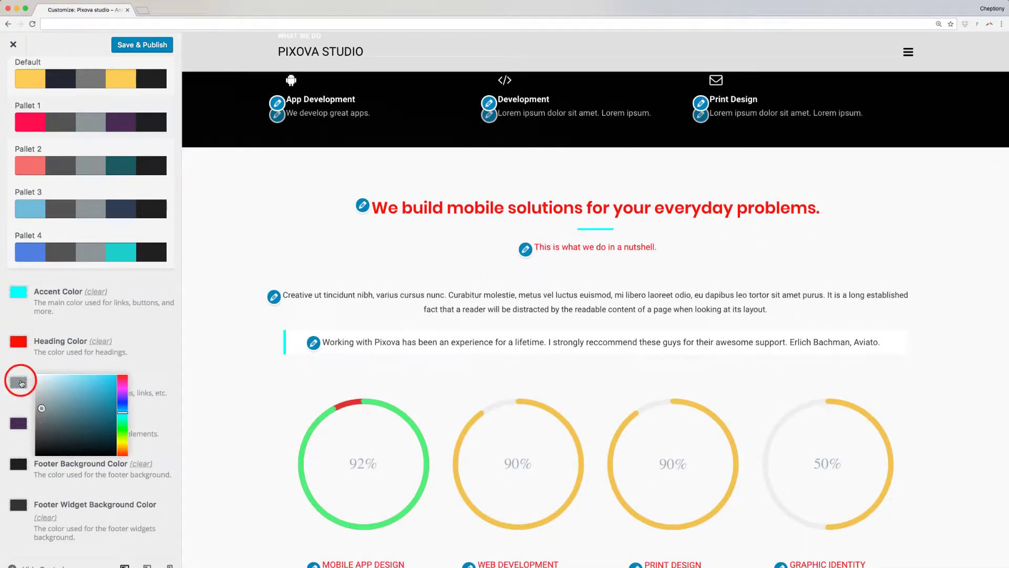
pyautogui.click(20, 382)
pyautogui.click(21, 426)
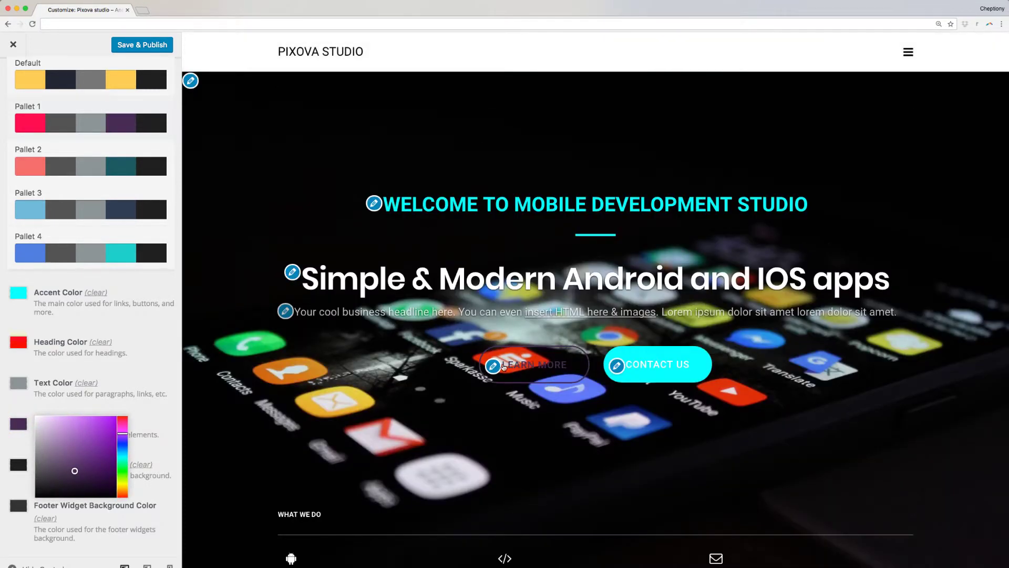
# Step: Set the Footer Background Color to green, leaving the footer widget background unchanged
pyautogui.click(641, 368)
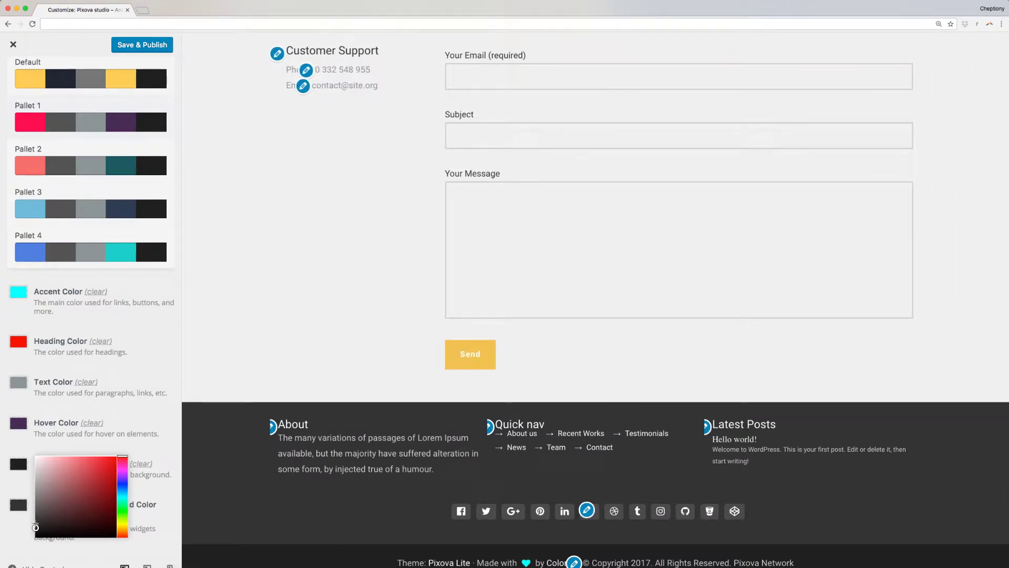
pyautogui.moveTo(98, 491); pyautogui.dragTo(96, 505)
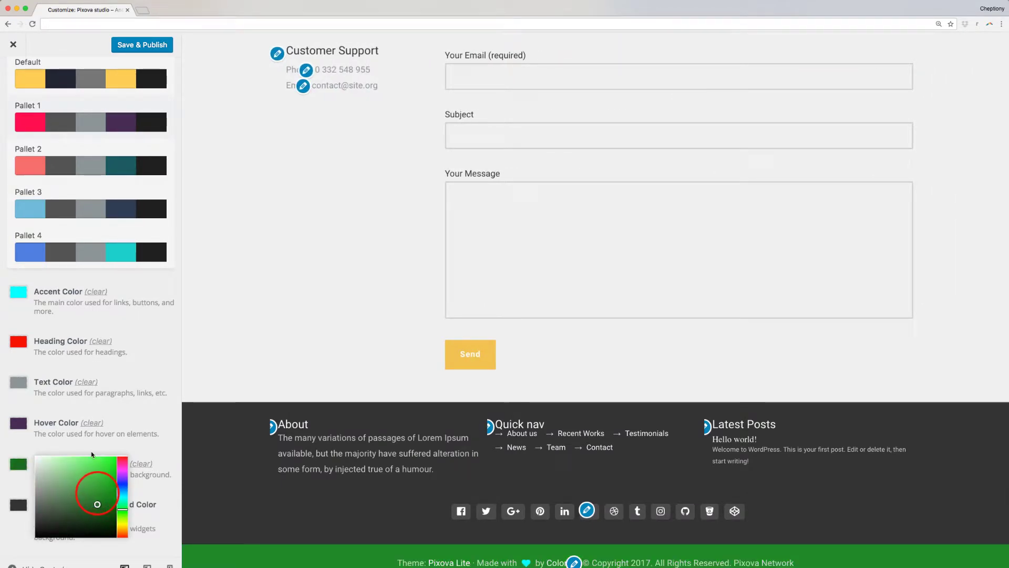
pyautogui.click(95, 441)
pyautogui.click(14, 505)
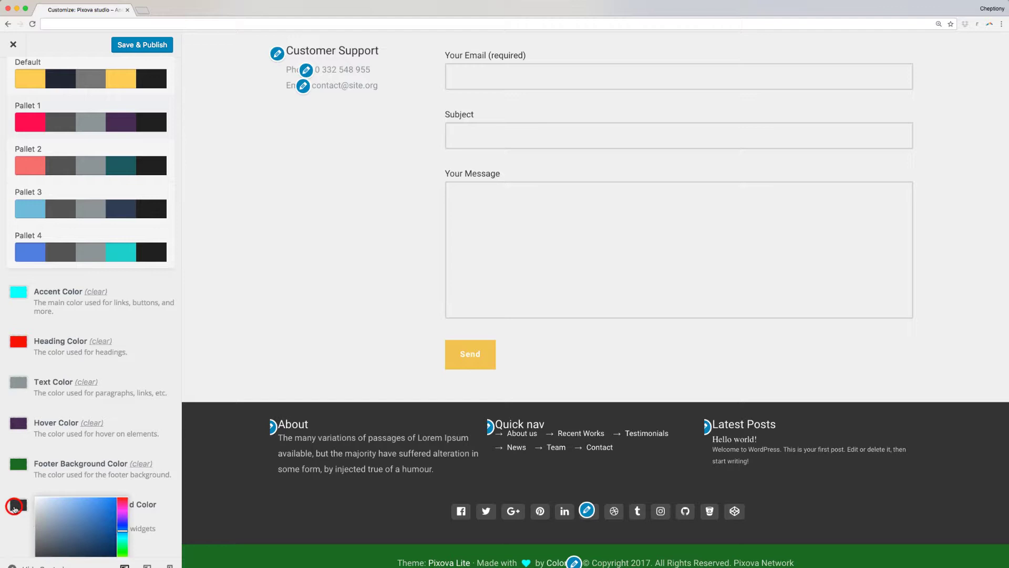
pyautogui.click(35, 488)
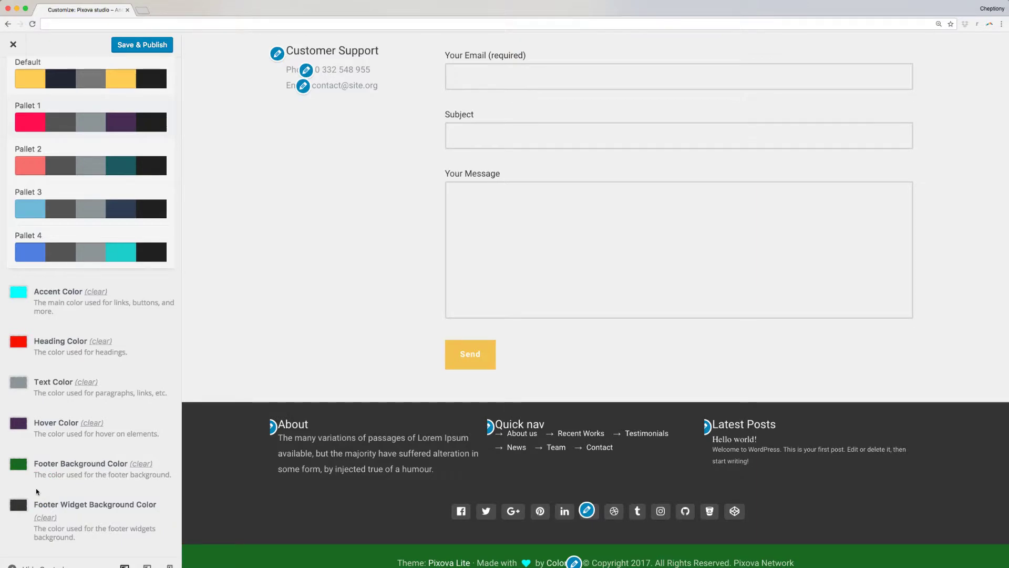
pyautogui.scroll(10, 236, 354)
pyautogui.scroll(3, 237, 353)
pyautogui.scroll(5, 238, 353)
pyautogui.scroll(1, 237, 352)
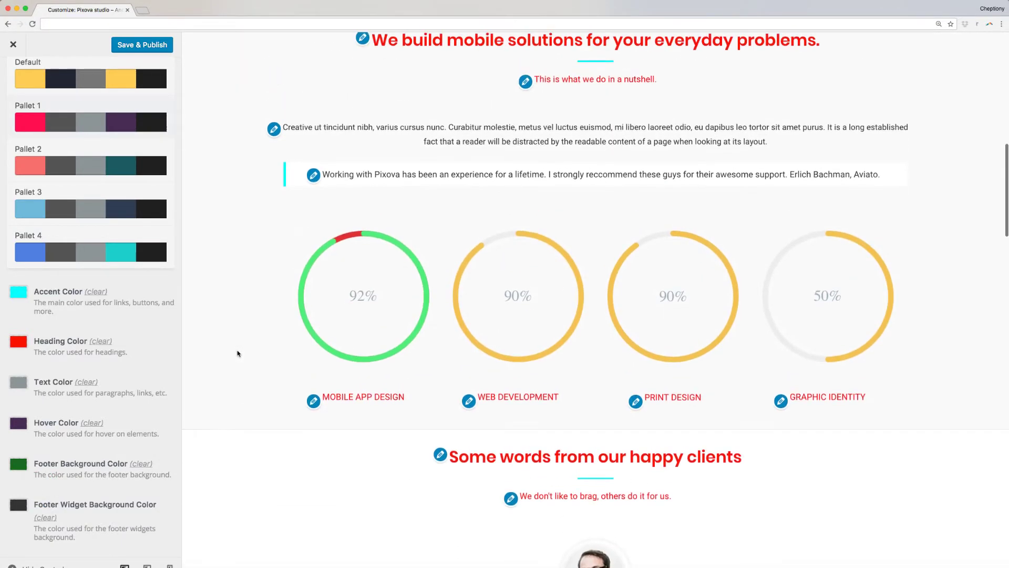
pyautogui.scroll(5, 238, 352)
pyautogui.scroll(3, 237, 353)
pyautogui.scroll(1, 238, 353)
pyautogui.scroll(2, 238, 352)
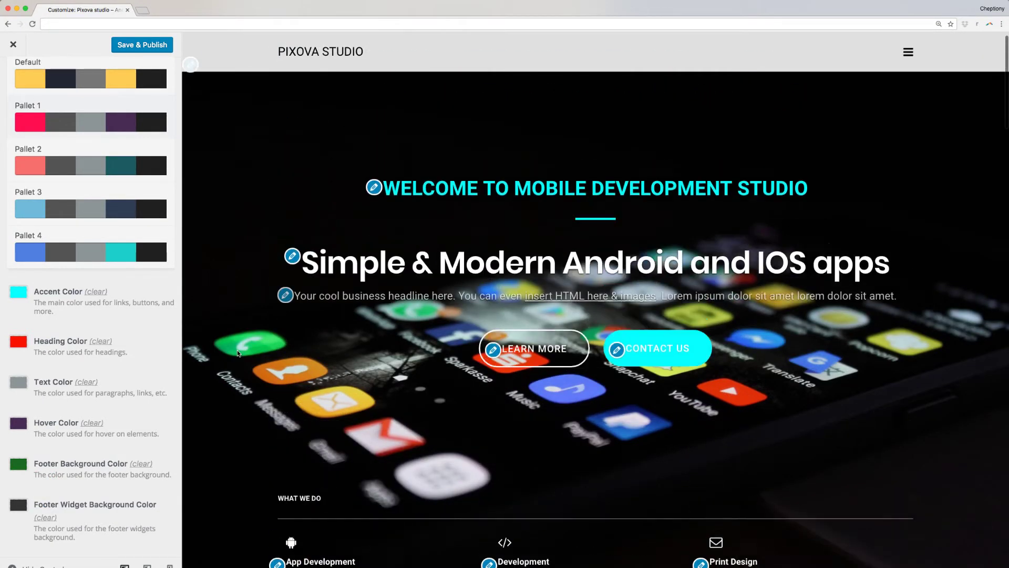
# Step: Save and publish the customized colors
pyautogui.click(143, 46)
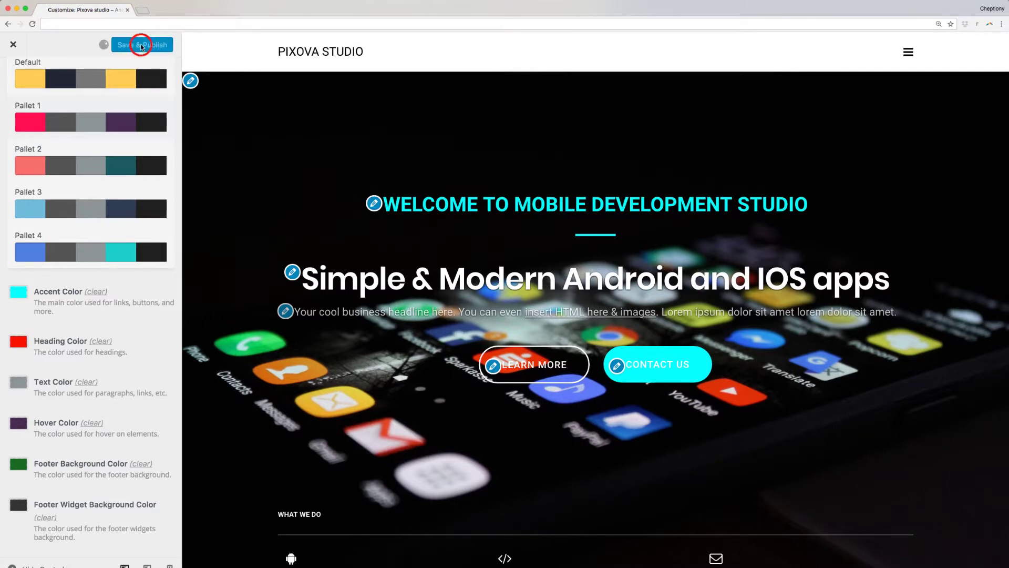